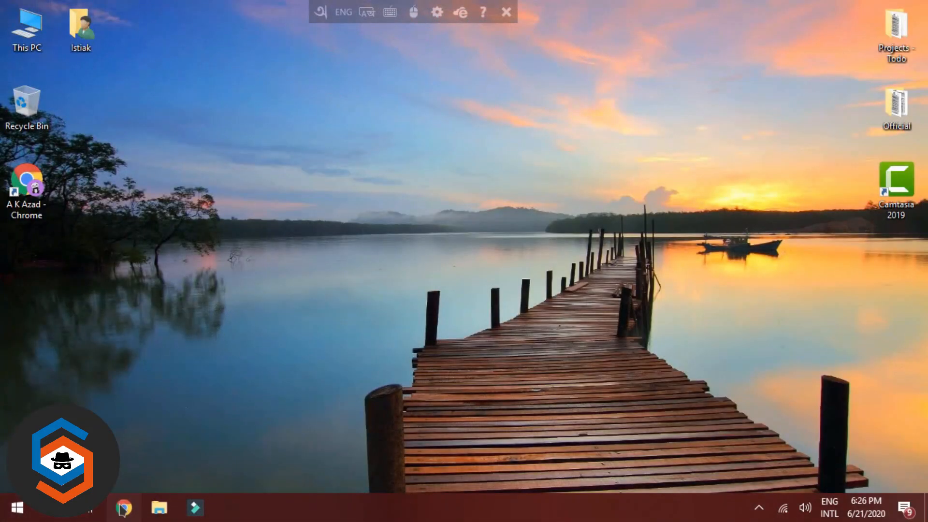
Step: Open Chrome, inspect the new tab page with the developer tools and turn on the device toolbar
{"action": "left_click", "coordinate": [123, 507]}
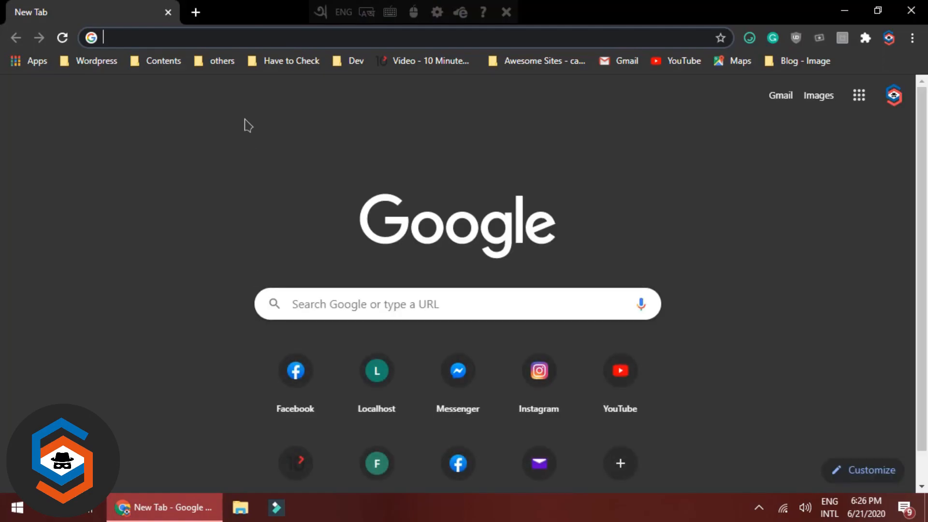
{"action": "right_click", "coordinate": [130, 191]}
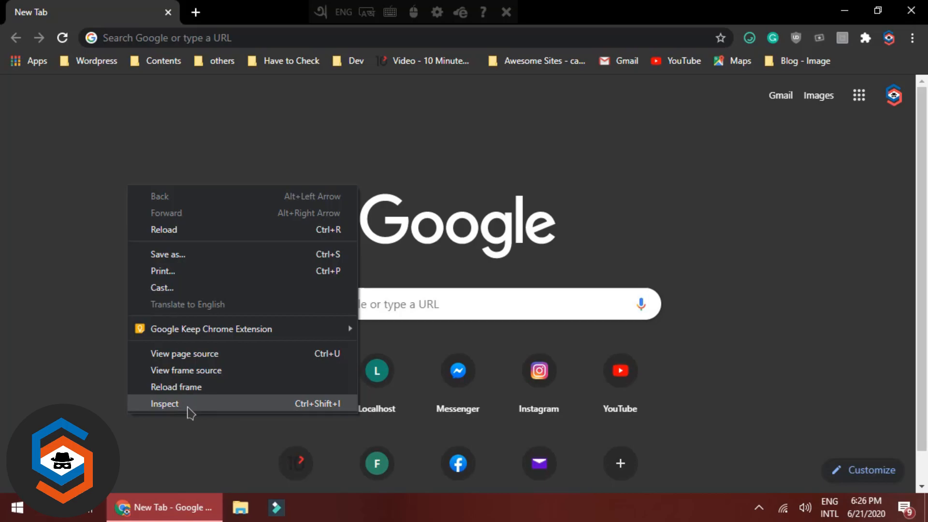
{"action": "left_click", "coordinate": [164, 404]}
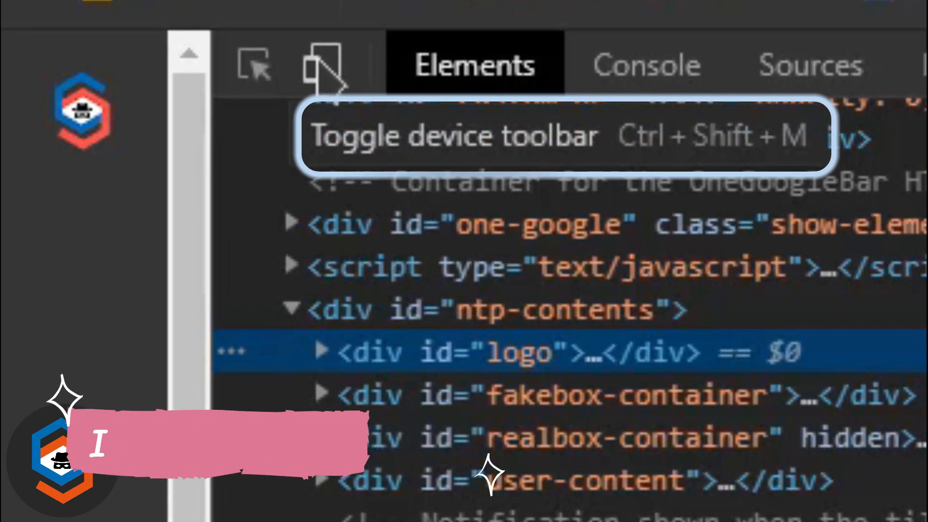
{"action": "left_click", "coordinate": [319, 63]}
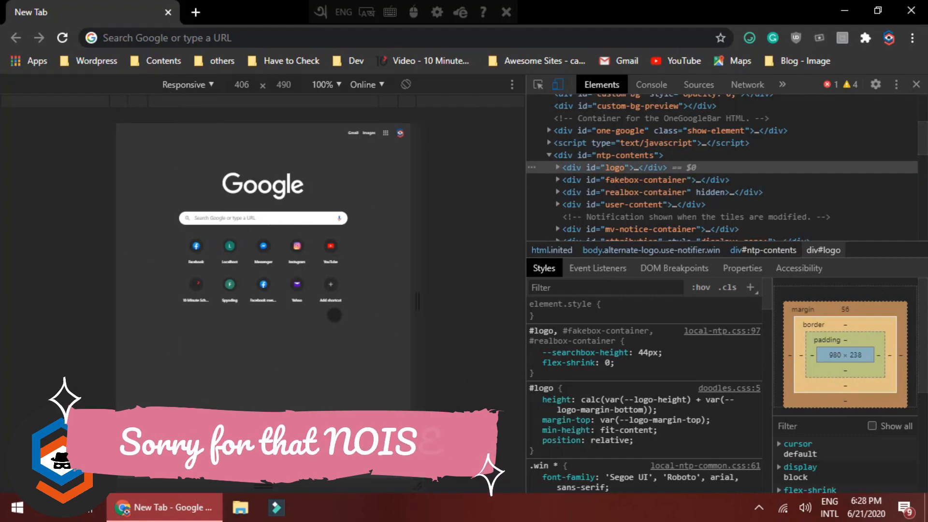
Step: Try the iPhone X and Moto G4 device presets for the emulated page
{"action": "left_click", "coordinate": [195, 87]}
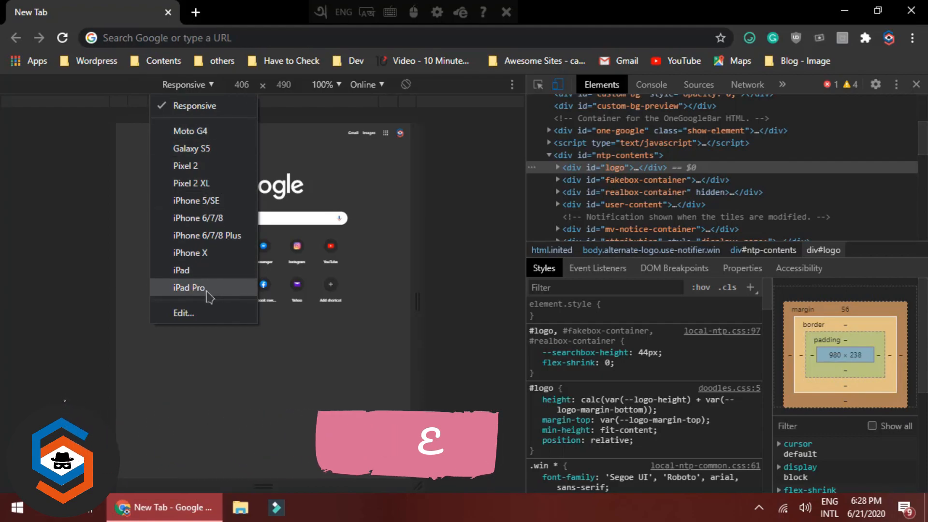
{"action": "left_click", "coordinate": [202, 253]}
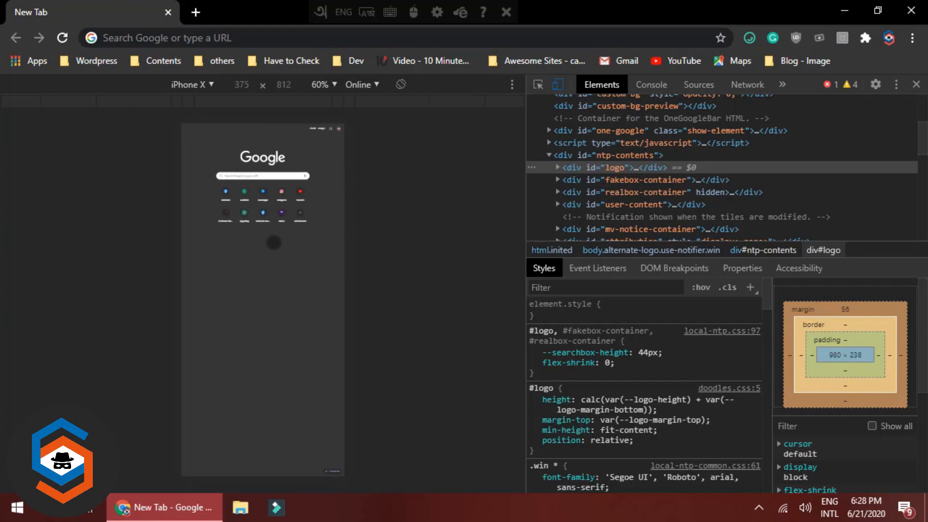
{"action": "left_click", "coordinate": [203, 86]}
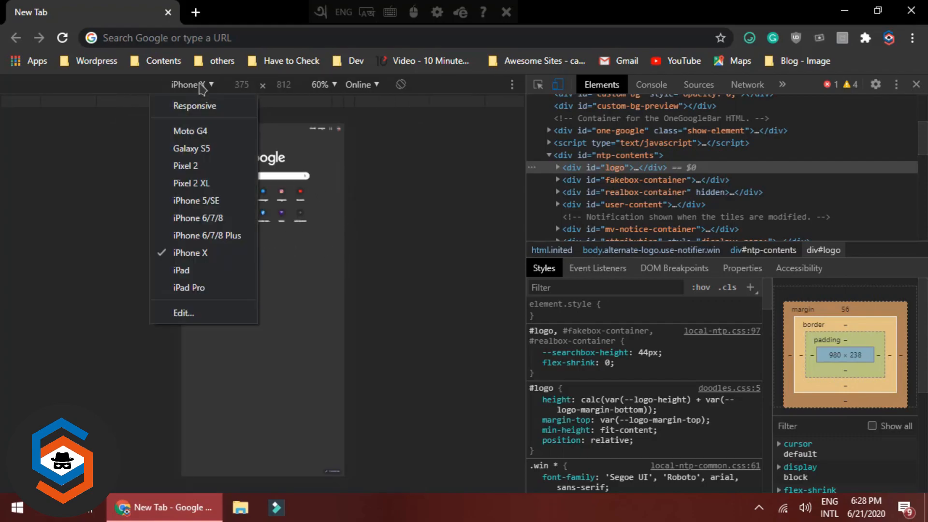
{"action": "left_click", "coordinate": [216, 129]}
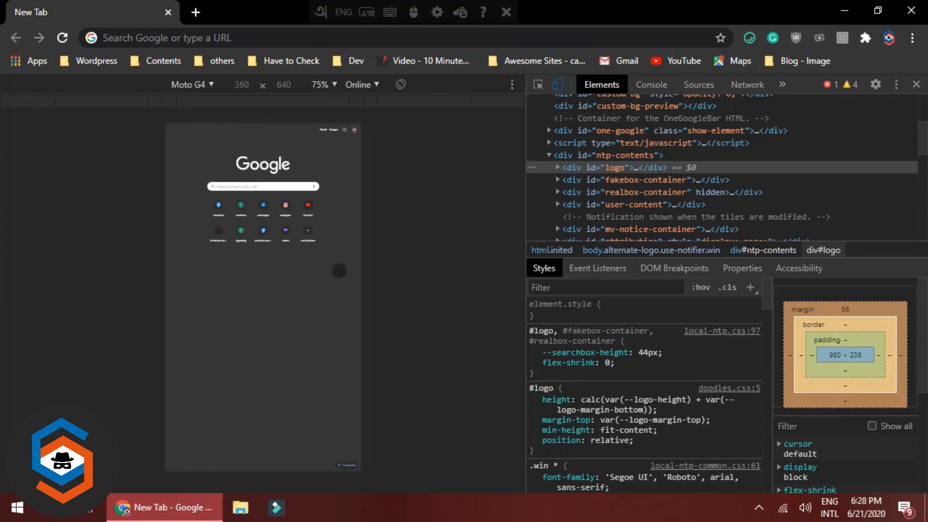
Step: Set the emulated device to Responsive and widen the viewport to 433 pixels
{"action": "left_click", "coordinate": [205, 86]}
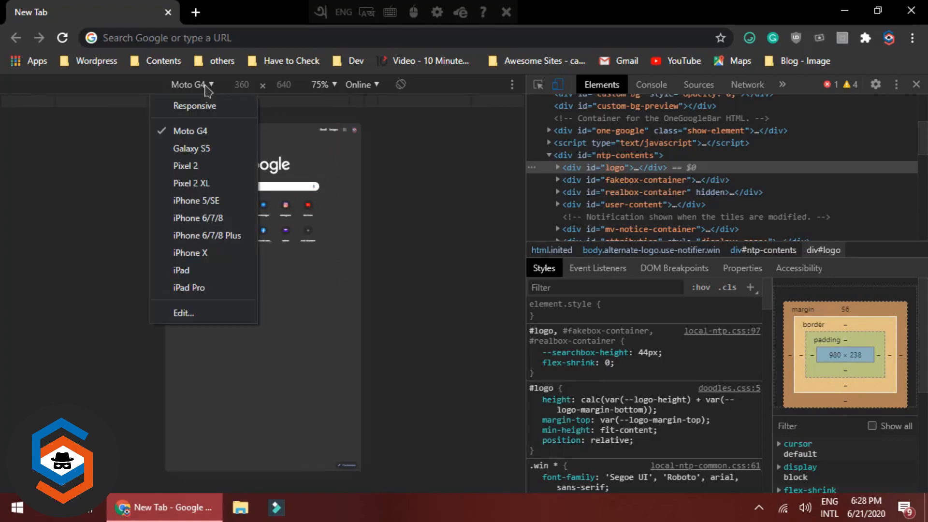
{"action": "left_click", "coordinate": [208, 104]}
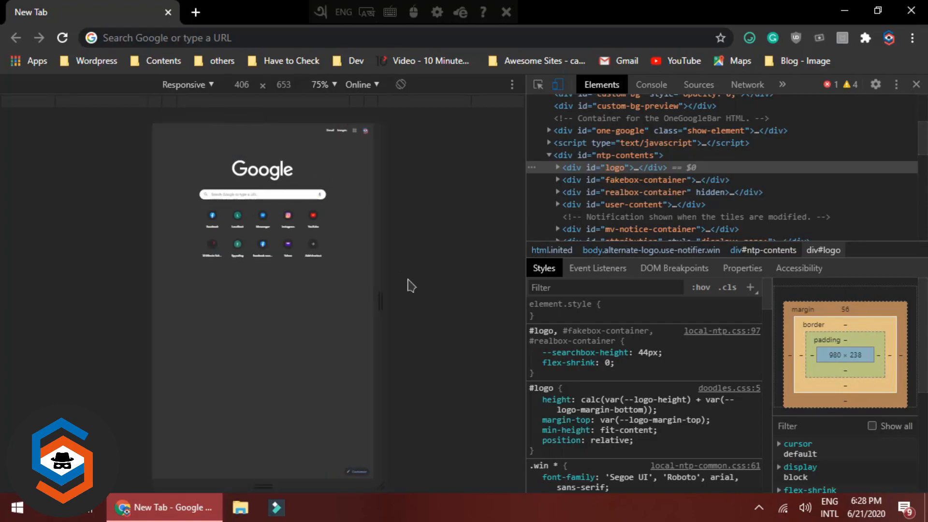
{"action": "left_click_drag", "start_coordinate": [377, 292], "coordinate": [387, 273]}
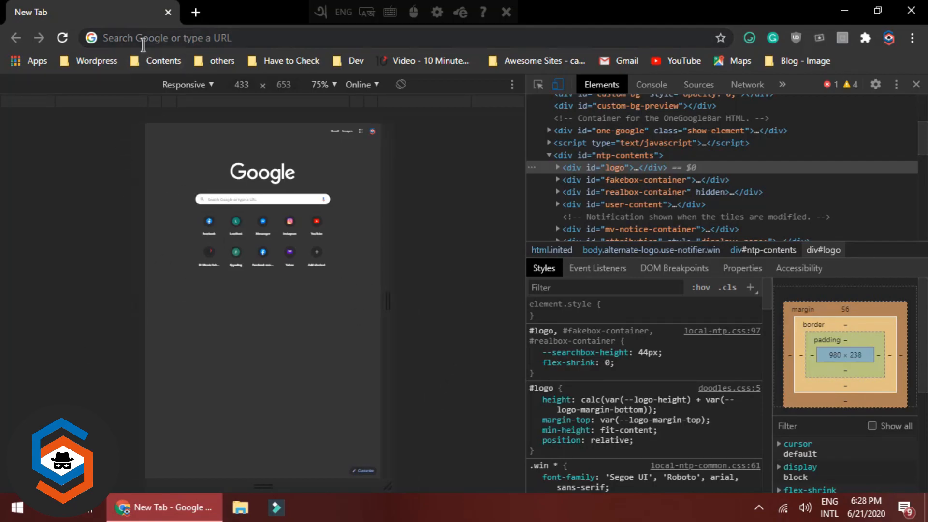
Step: Load instagram.com in the emulated mobile viewport and look over the feed
{"action": "left_click", "coordinate": [145, 39]}
{"action": "type", "text": "instagma"}
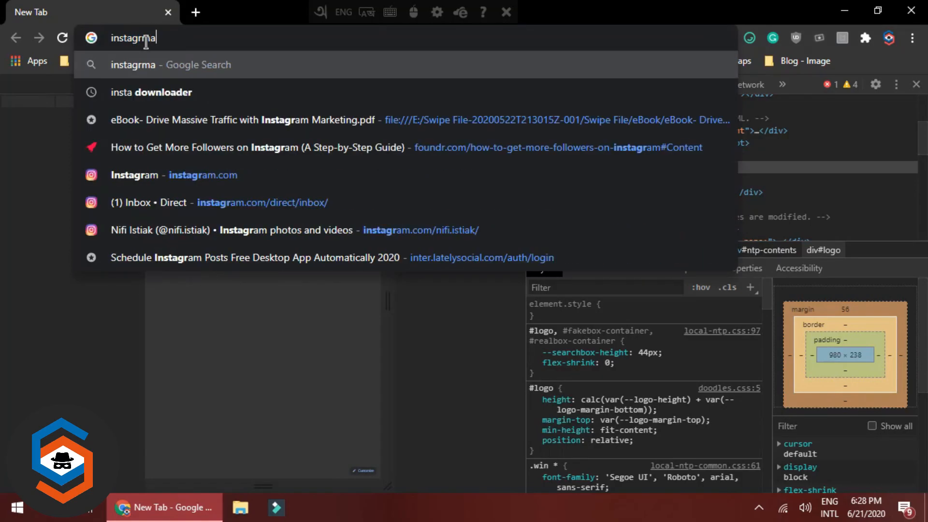
{"action": "key", "text": "BackSpace"}
{"action": "key", "text": "BackSpace"}
{"action": "type", "text": "ram.c"}
{"action": "key", "text": "Return"}
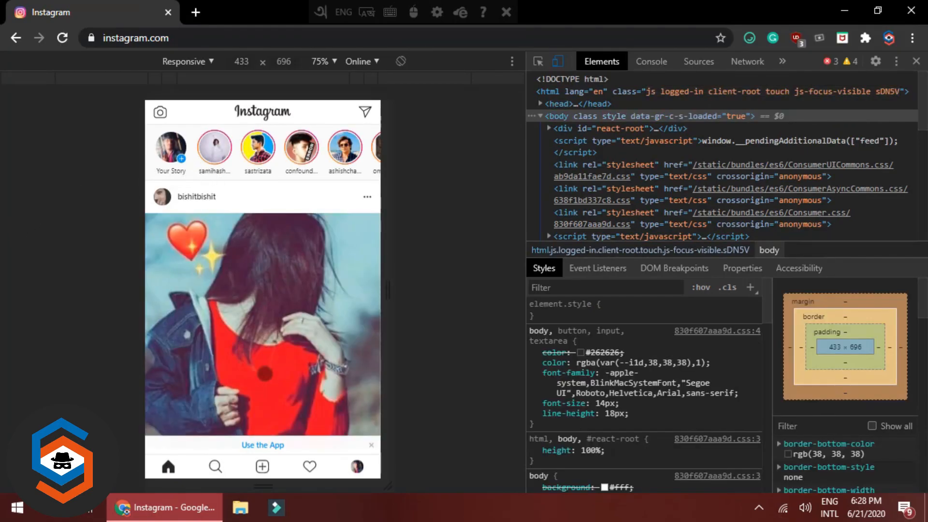
{"action": "scroll", "coordinate": [193, 416], "scroll_direction": "down", "scroll_amount": 3}
{"action": "scroll", "coordinate": [188, 425], "scroll_direction": "up", "scroll_amount": 3}
Step: View the regular desktop version of Instagram in a new tab for comparison and return to the emulated mobile tab
{"action": "left_click", "coordinate": [196, 13]}
{"action": "type", "text": "instag"}
{"action": "key", "text": "Return"}
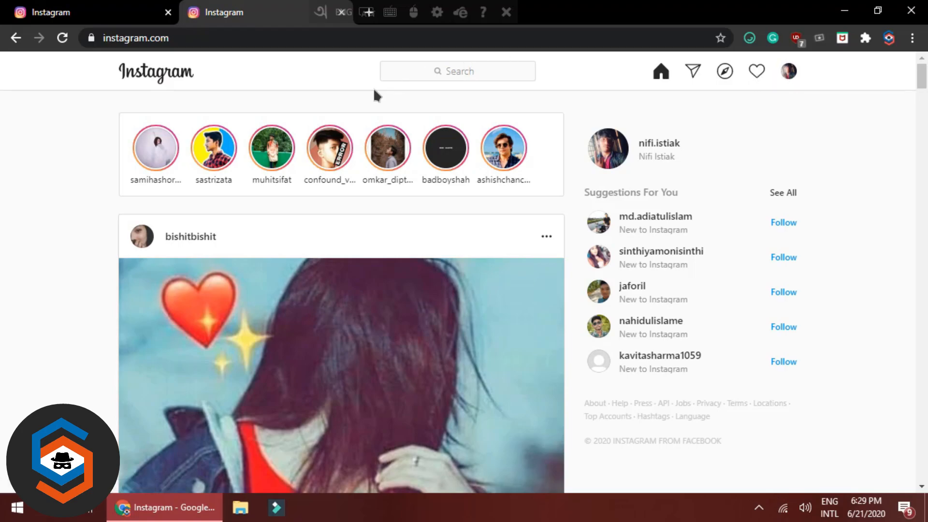
{"action": "left_click", "coordinate": [48, 11]}
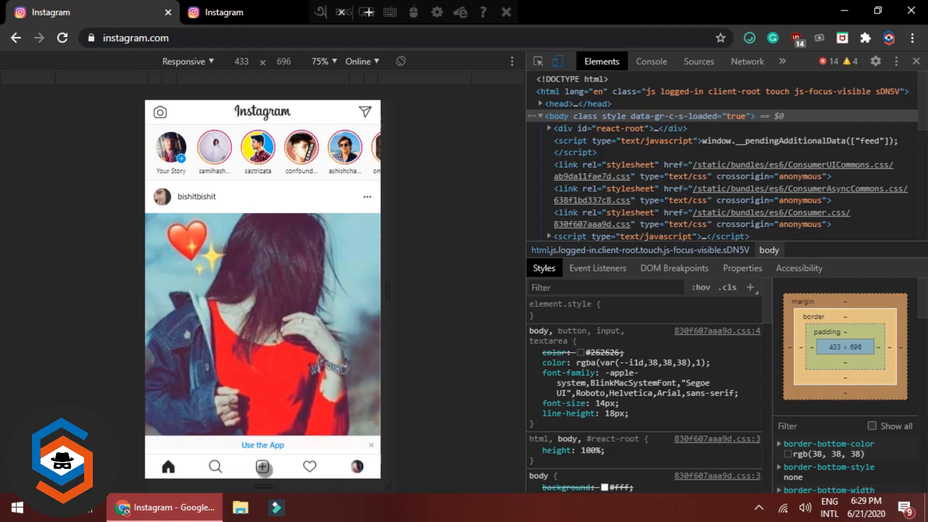
{"action": "left_click", "coordinate": [262, 466]}
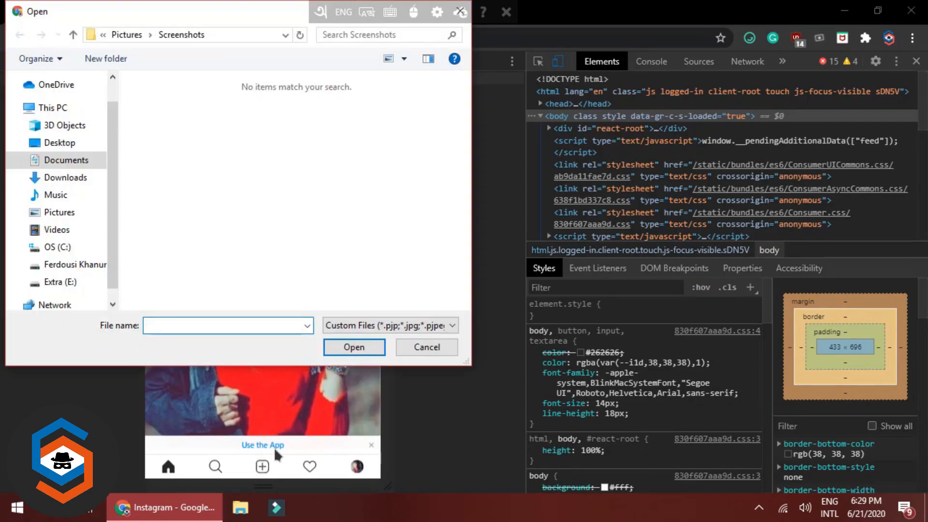
{"action": "left_click", "coordinate": [129, 34]}
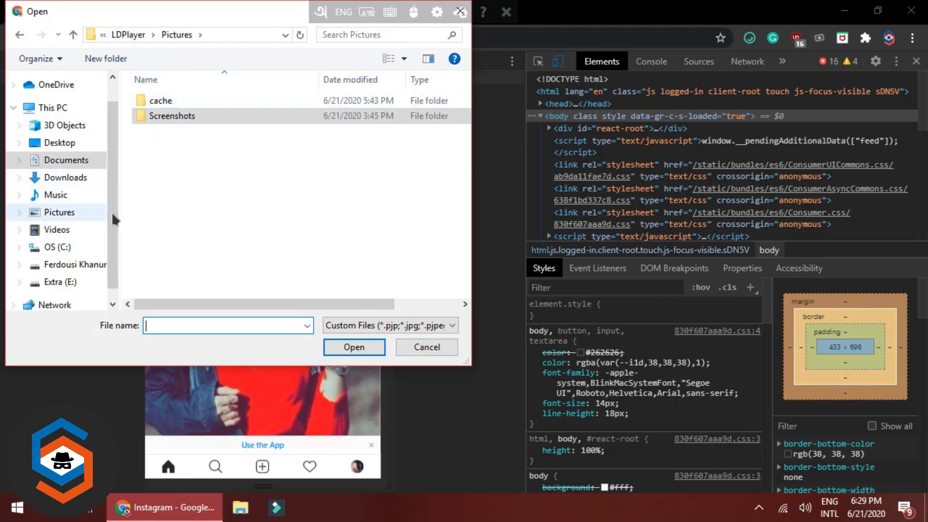
{"action": "double_click", "coordinate": [189, 120]}
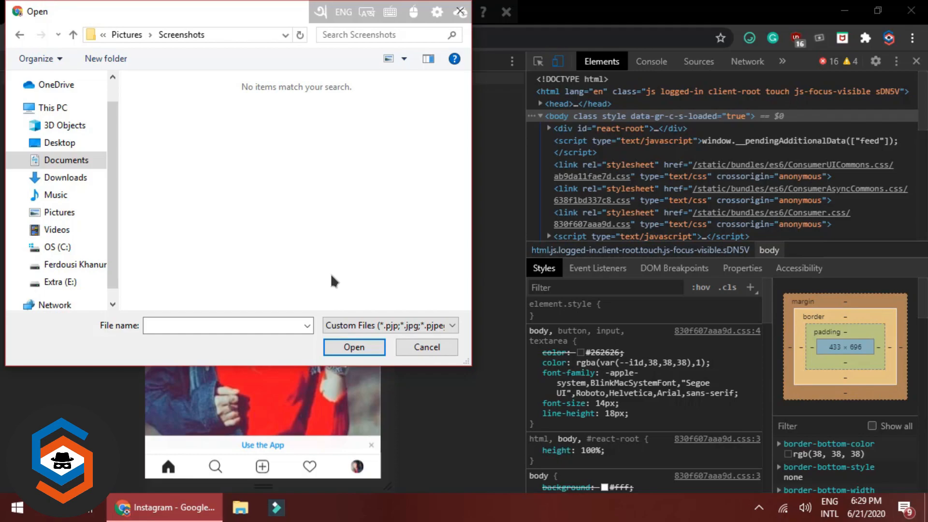
{"action": "left_click", "coordinate": [354, 327]}
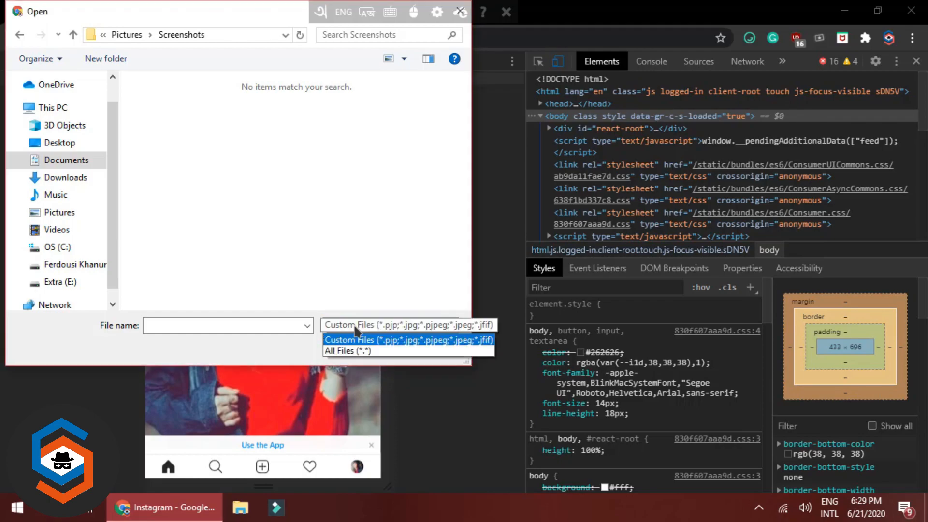
{"action": "left_click", "coordinate": [358, 351]}
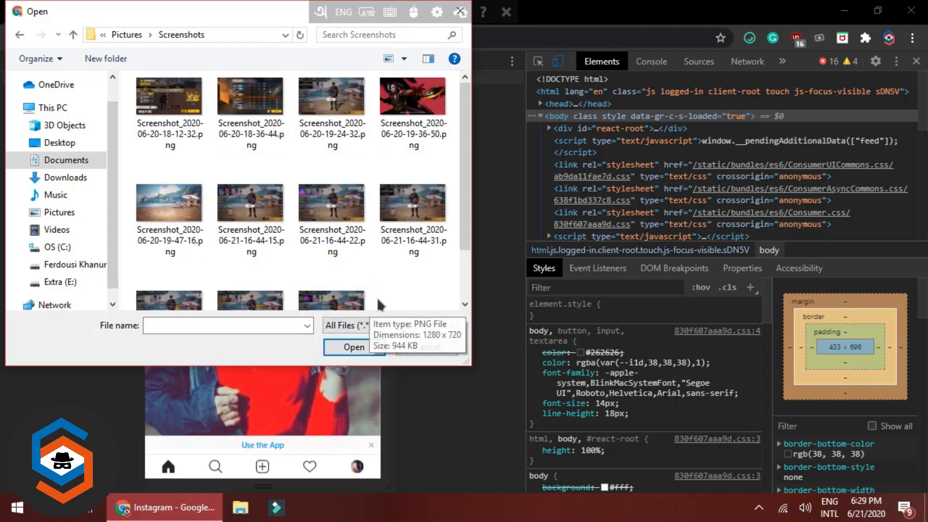
{"action": "double_click", "coordinate": [251, 98]}
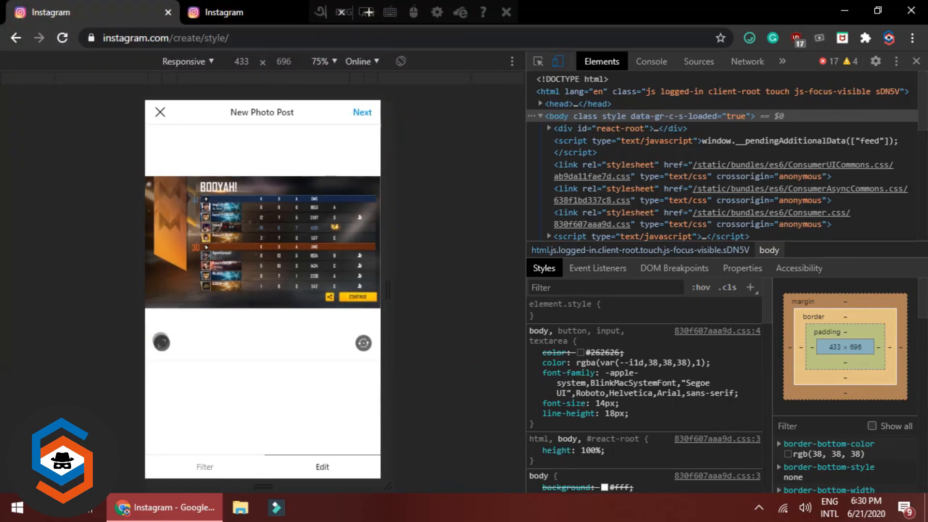
Step: Try filling the square frame with the photo and repositioning it, and restore the full-image fit
{"action": "left_click", "coordinate": [162, 341]}
{"action": "left_click_drag", "start_coordinate": [368, 254], "coordinate": [279, 257]}
{"action": "left_click_drag", "start_coordinate": [320, 346], "coordinate": [225, 302]}
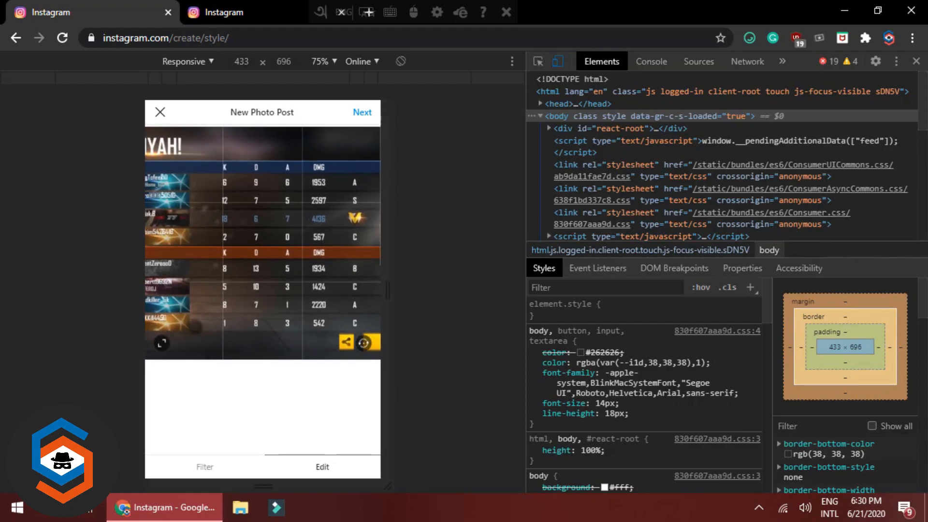
{"action": "left_click", "coordinate": [162, 343]}
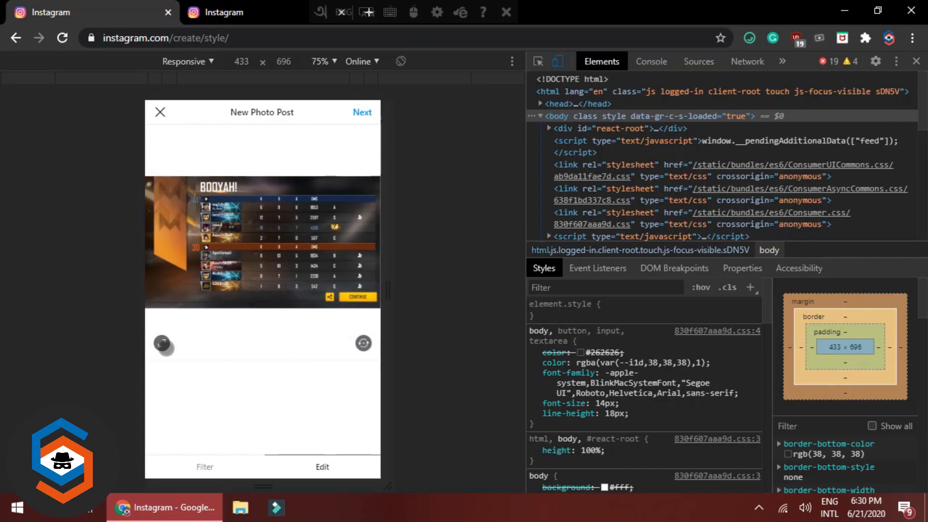
Step: Try the Clarendon and Moon filters on the photo and restore the Normal filter
{"action": "left_click", "coordinate": [204, 466]}
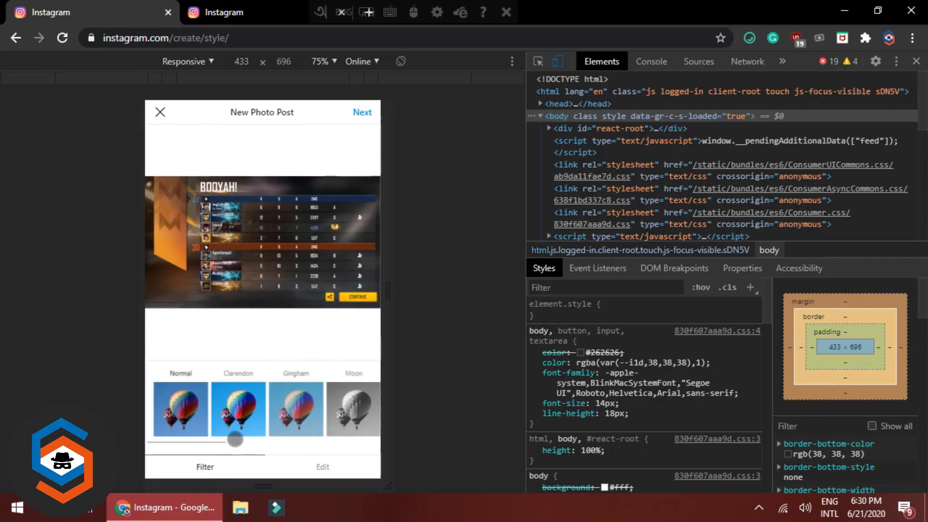
{"action": "left_click", "coordinate": [235, 410]}
{"action": "left_click", "coordinate": [330, 414]}
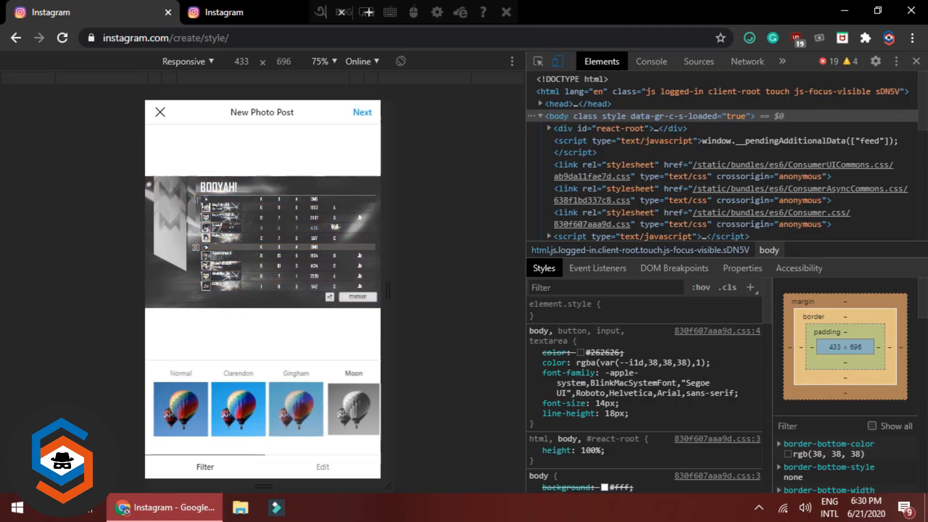
{"action": "left_click", "coordinate": [181, 409]}
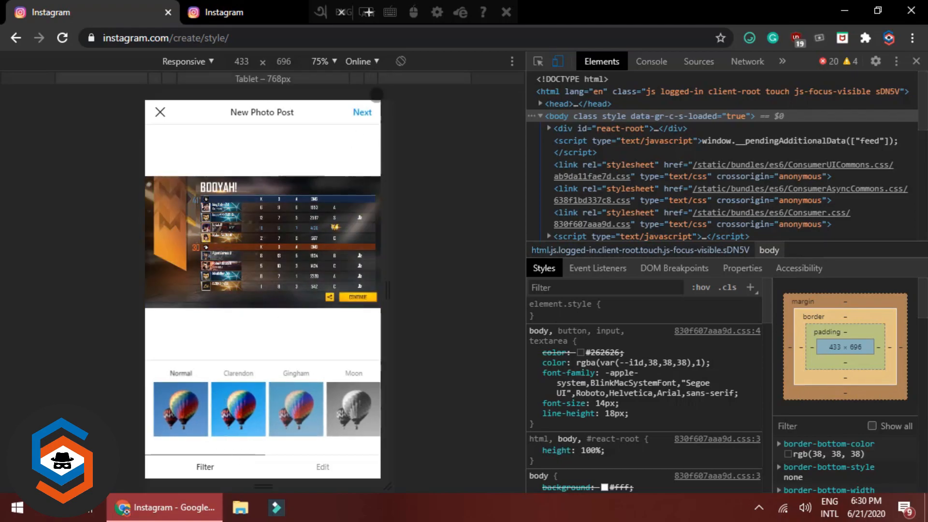
Step: Continue to the post details and enter the caption "This is a test purpose post"
{"action": "left_click", "coordinate": [362, 112]}
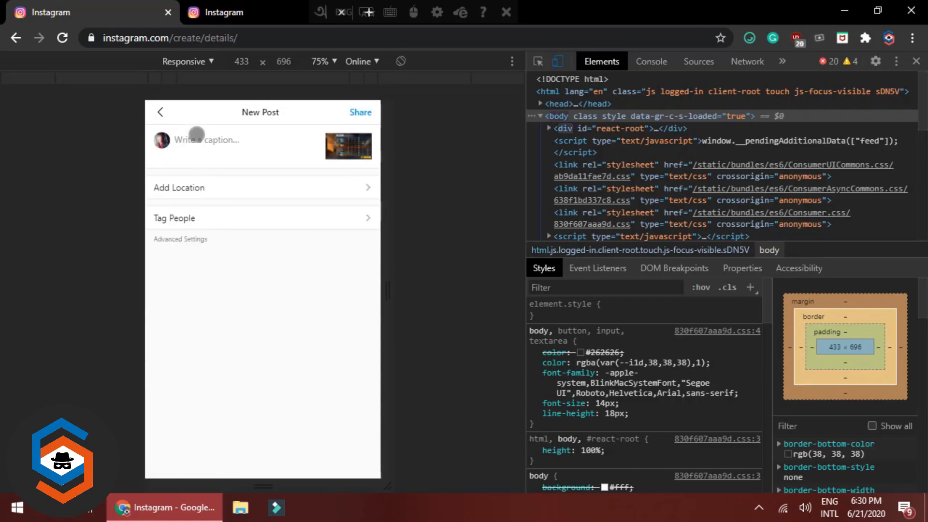
{"action": "left_click", "coordinate": [202, 150]}
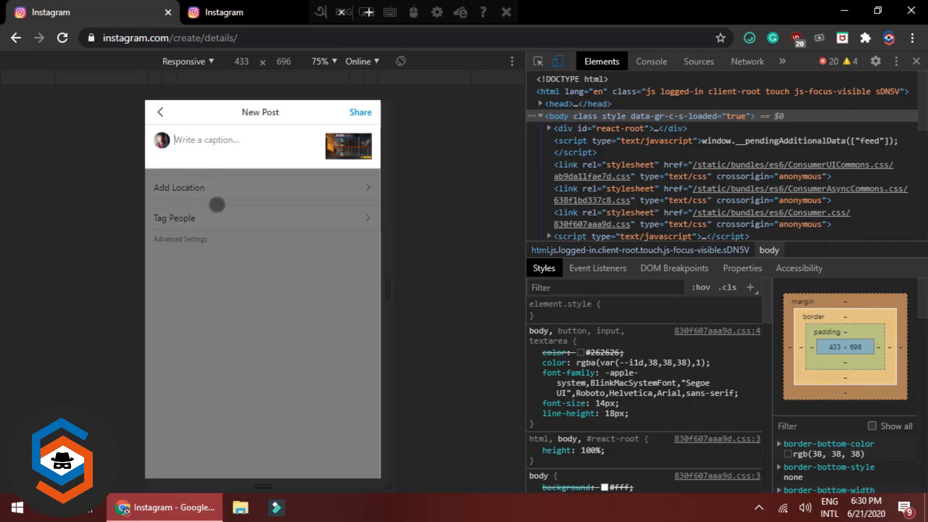
{"action": "type", "text": "THis is a test purpose post"}
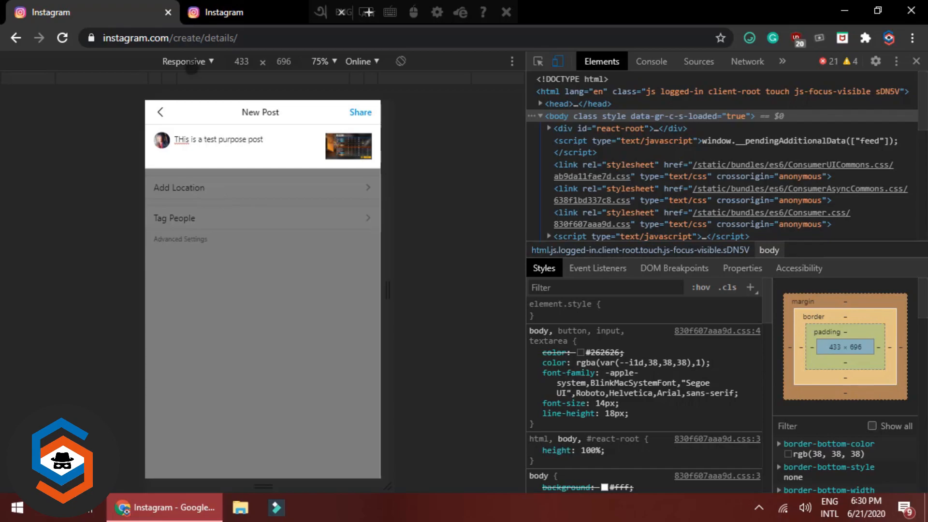
{"action": "double_click", "coordinate": [182, 140]}
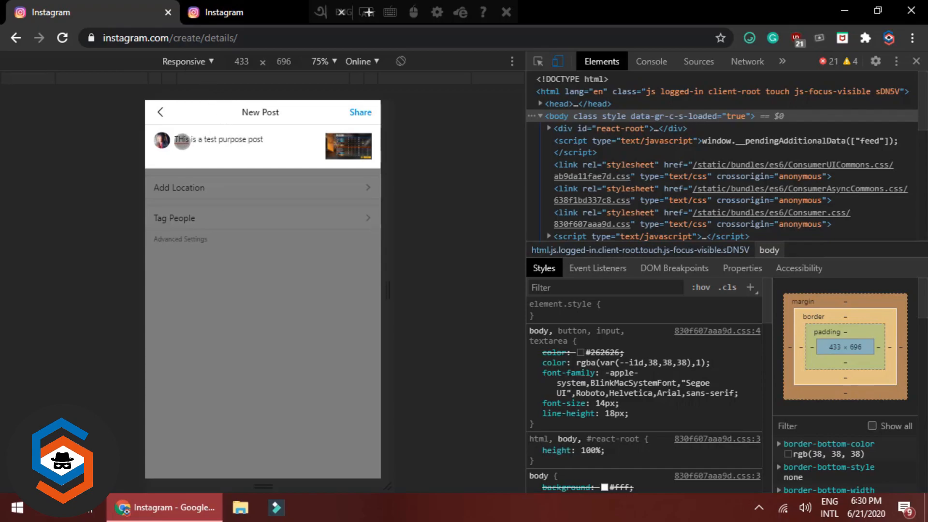
{"action": "type", "text": "This"}
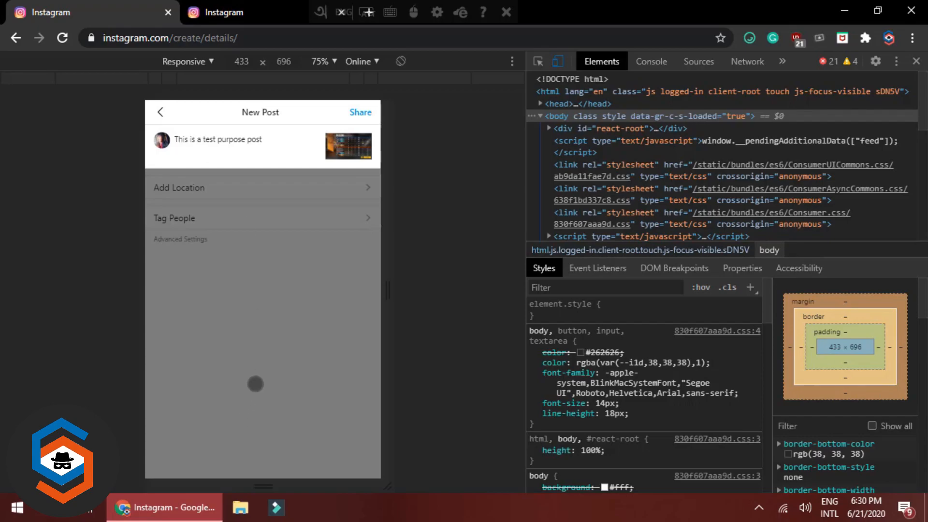
{"action": "left_click", "coordinate": [306, 340]}
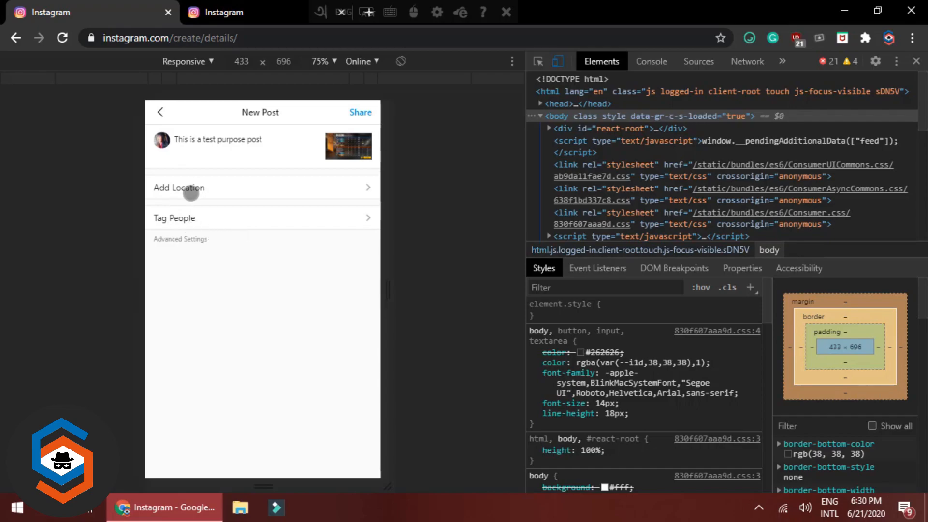
Step: Tag the account owner's own profile on the photo, searching with the start of the username
{"action": "left_click", "coordinate": [211, 220]}
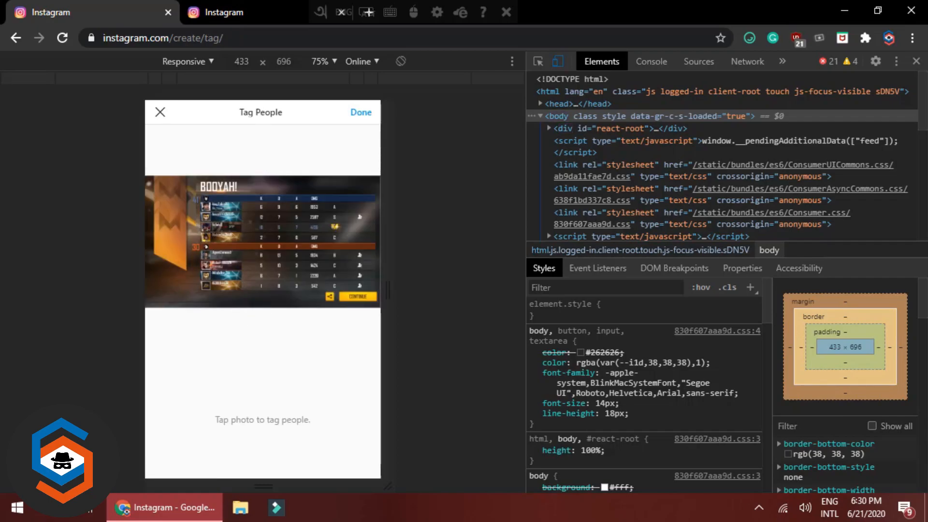
{"action": "left_click", "coordinate": [246, 315]}
{"action": "left_click", "coordinate": [264, 141]}
{"action": "type", "text": "nifi"}
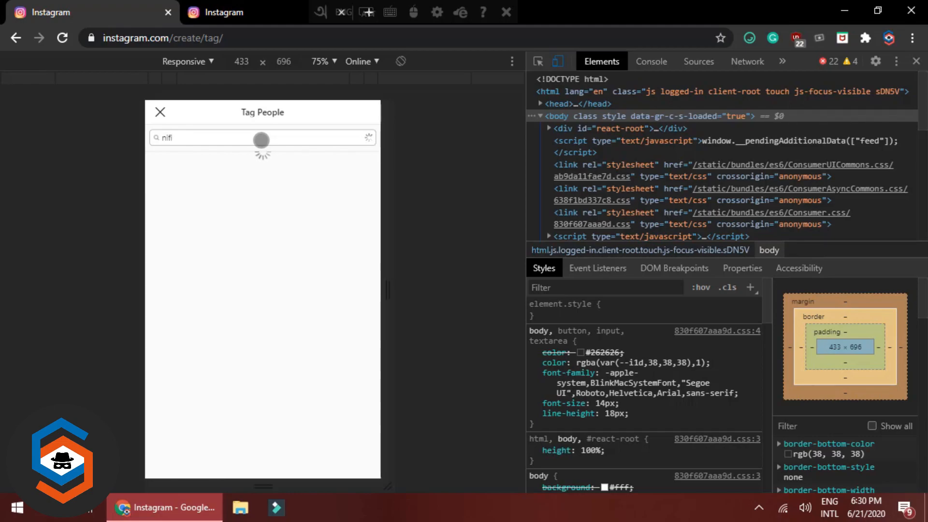
{"action": "left_click", "coordinate": [213, 174]}
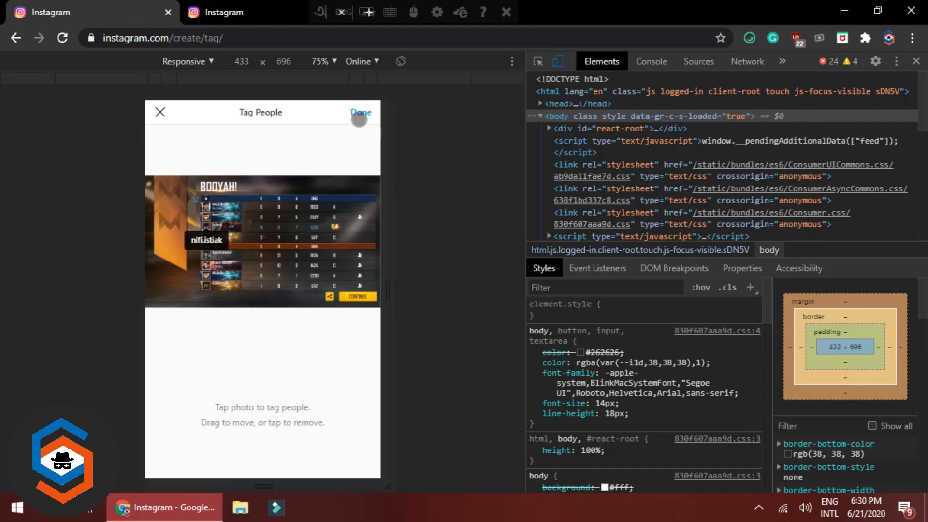
{"action": "left_click", "coordinate": [359, 119]}
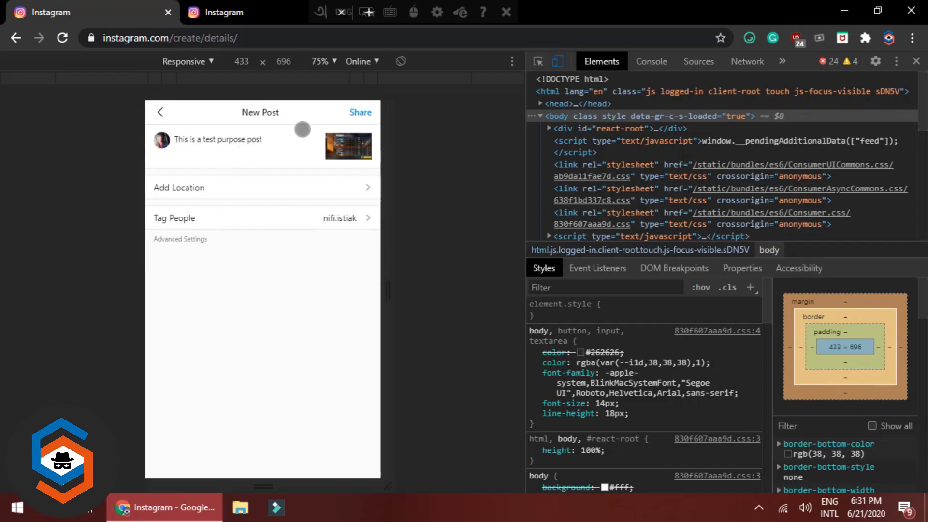
Step: Set the post's location to Bangladesh and share the post
{"action": "left_click", "coordinate": [213, 191]}
{"action": "type", "text": "bangladseh"}
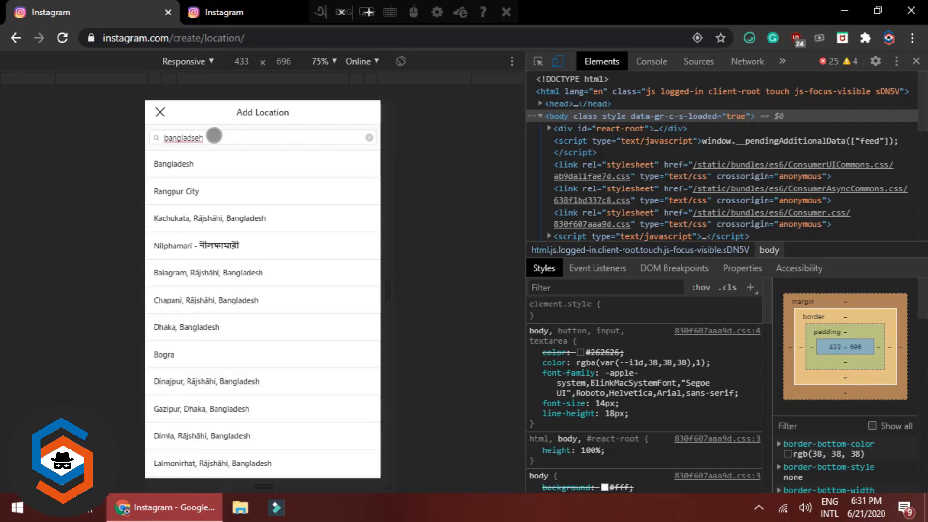
{"action": "left_click", "coordinate": [179, 167]}
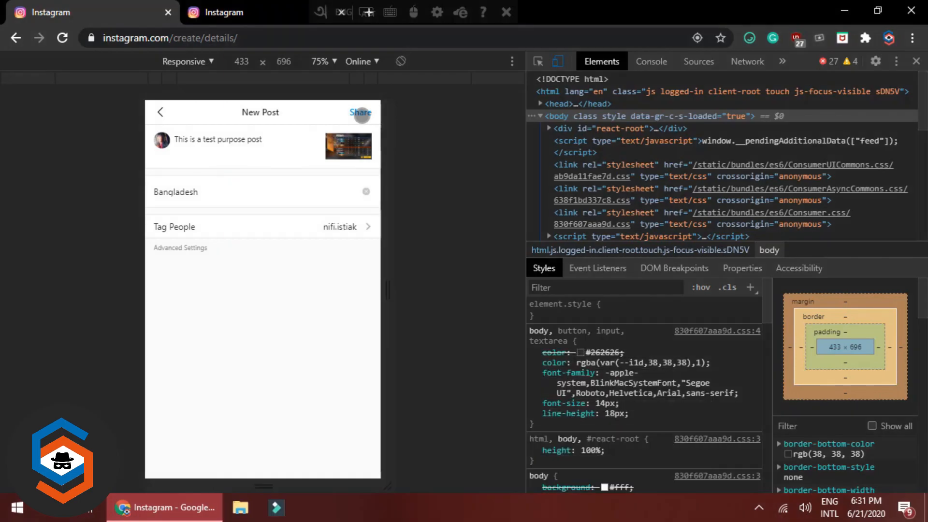
{"action": "left_click", "coordinate": [360, 113]}
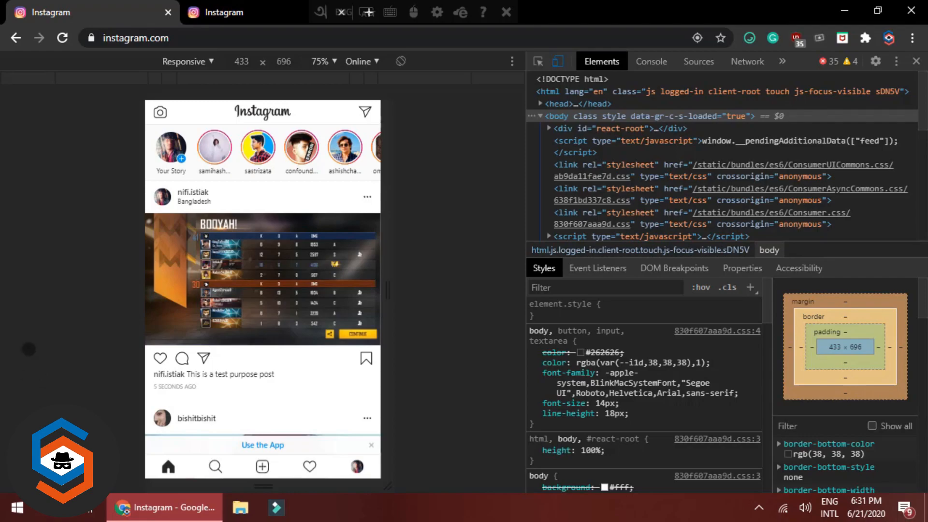
Step: In the desktop-view Instagram tab, open the new post from the account's own profile and check its available post options
{"action": "left_click", "coordinate": [218, 12]}
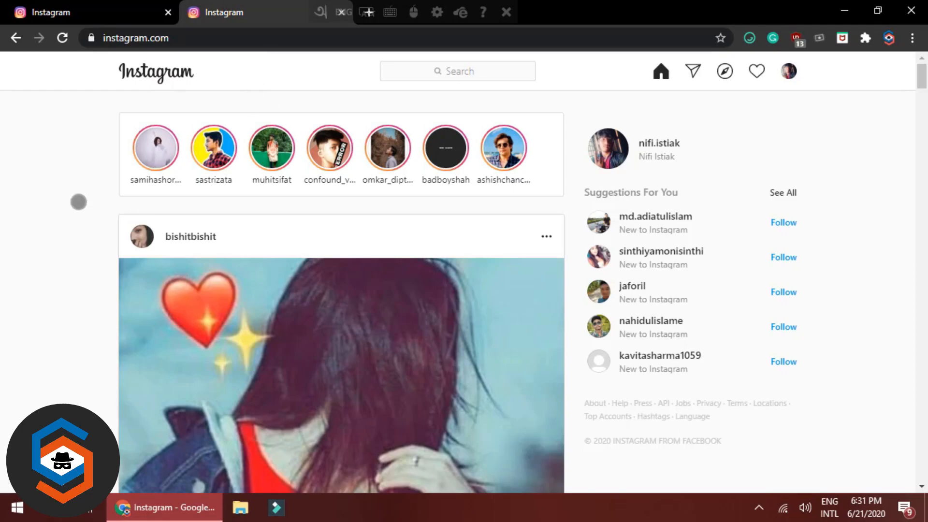
{"action": "left_click", "coordinate": [788, 71]}
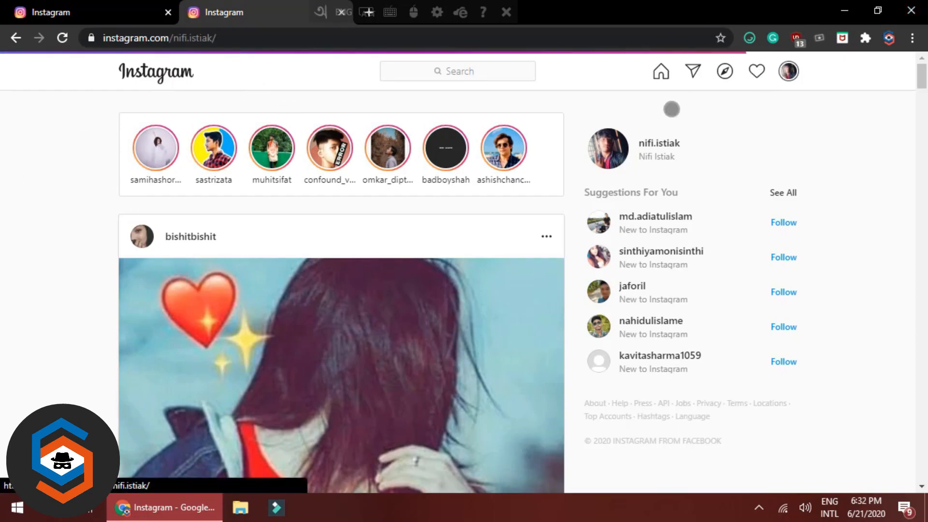
{"action": "scroll", "coordinate": [81, 178], "scroll_direction": "down", "scroll_amount": 1}
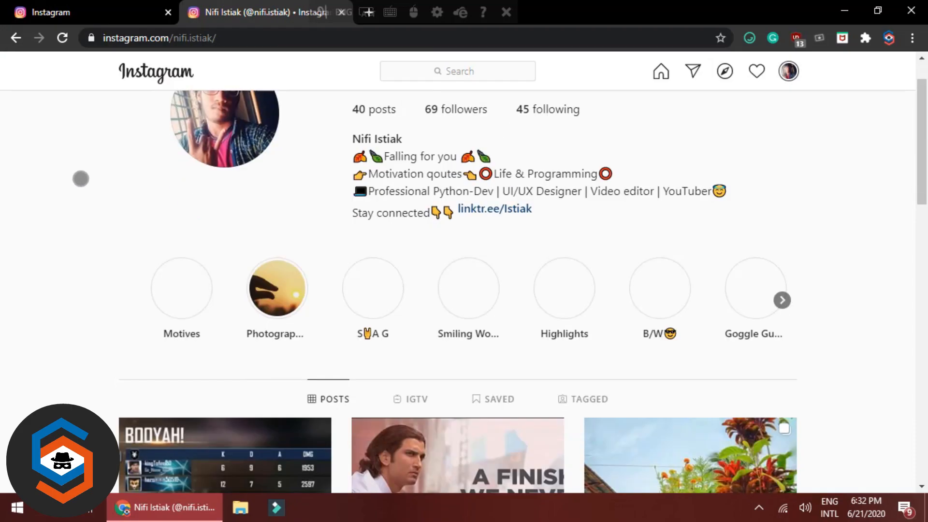
{"action": "scroll", "coordinate": [77, 181], "scroll_direction": "down", "scroll_amount": 7}
{"action": "scroll", "coordinate": [217, 179], "scroll_direction": "up", "scroll_amount": 2}
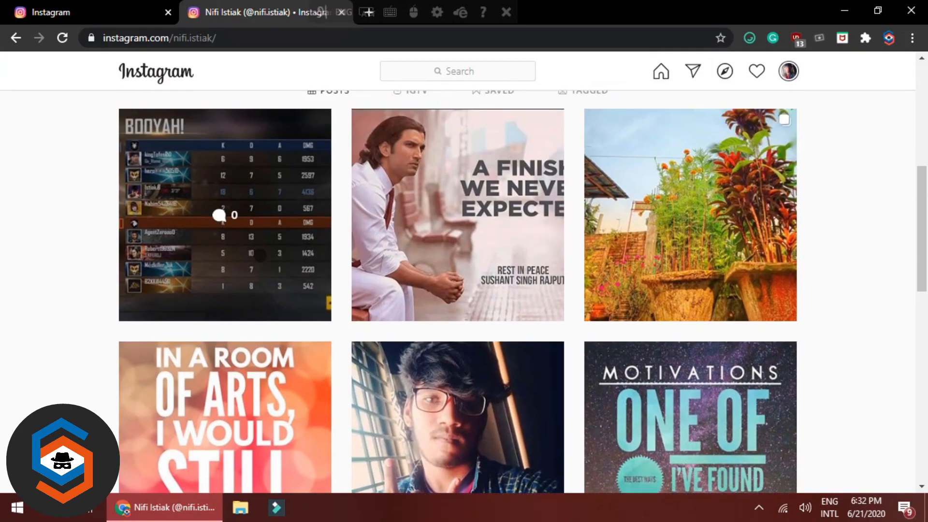
{"action": "left_click", "coordinate": [260, 255]}
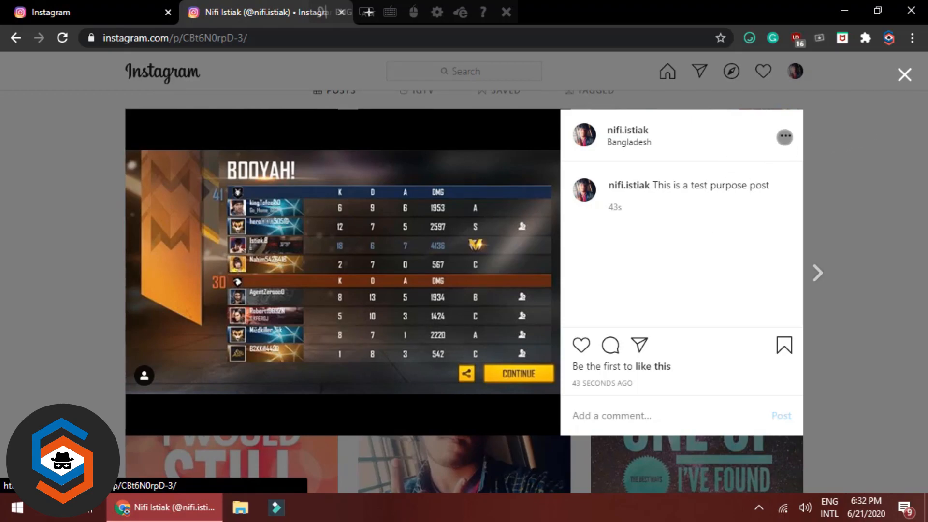
{"action": "left_click", "coordinate": [785, 136]}
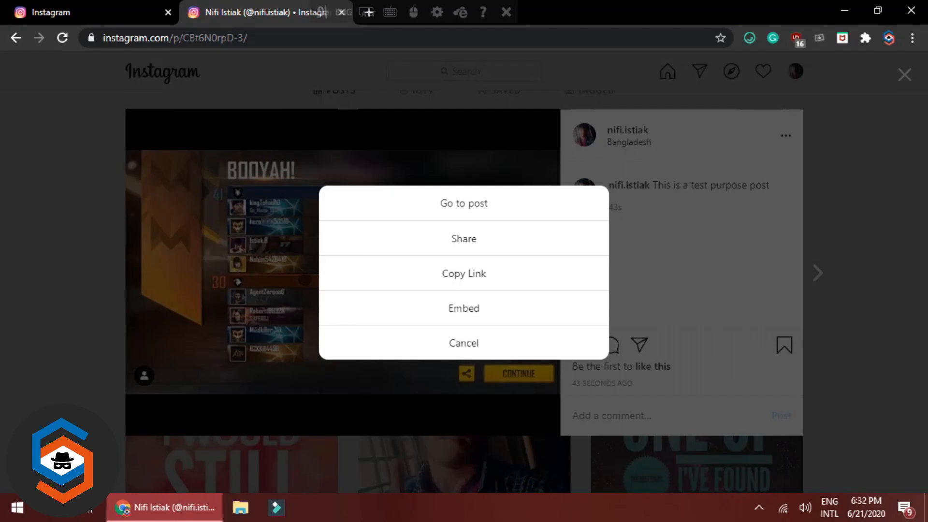
{"action": "left_click", "coordinate": [467, 339]}
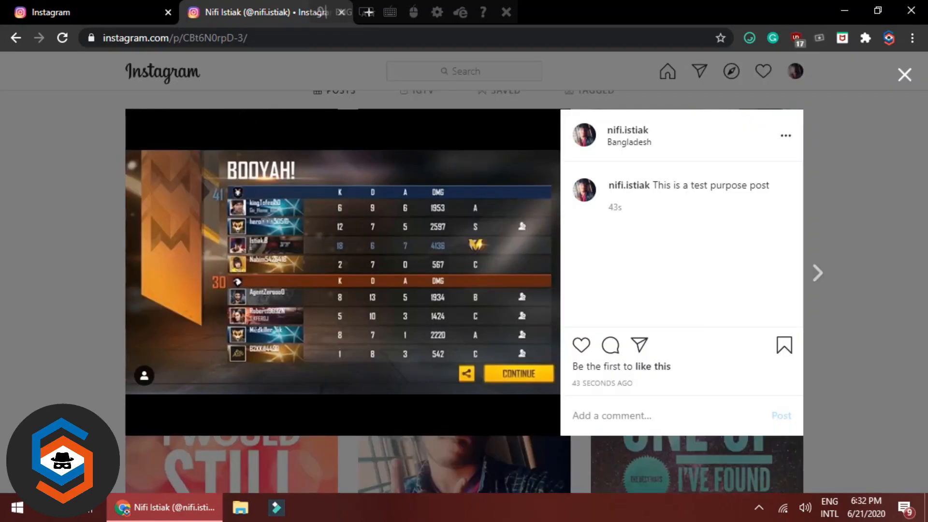
Step: In the mobile-emulated tab, open the test post from the profile and delete it, confirming the deletion
{"action": "key", "text": "ctrl+Page_Up"}
{"action": "left_click", "coordinate": [349, 467]}
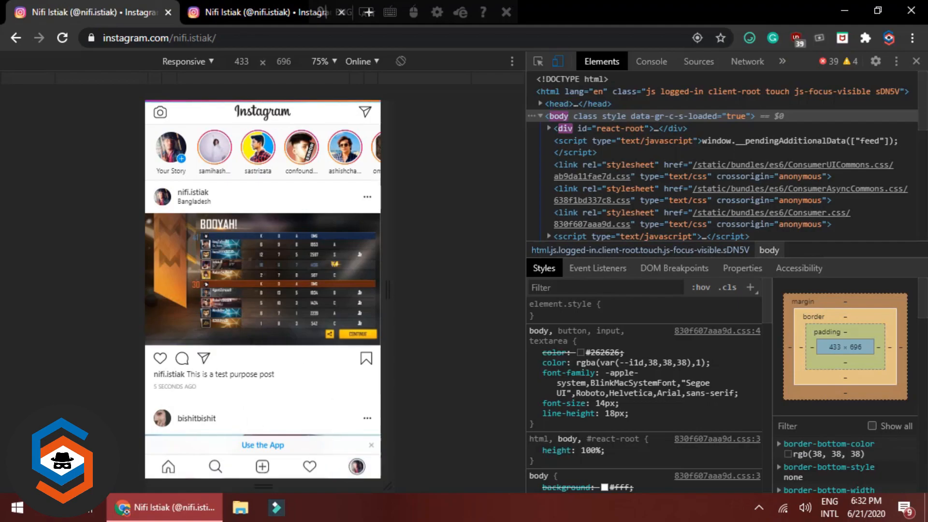
{"action": "scroll", "coordinate": [237, 267], "scroll_direction": "down", "scroll_amount": 3}
{"action": "left_click", "coordinate": [195, 274]}
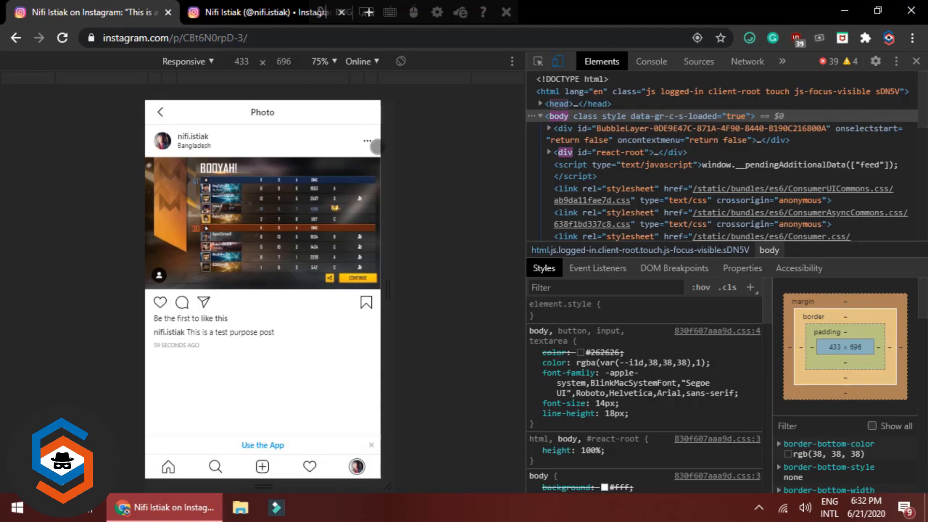
{"action": "left_click", "coordinate": [371, 144]}
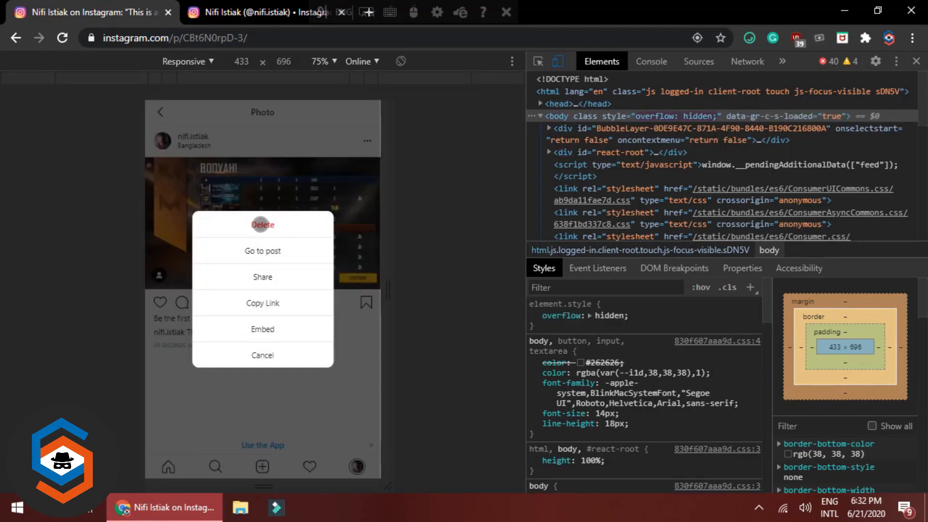
{"action": "left_click", "coordinate": [260, 223]}
{"action": "left_click", "coordinate": [258, 310]}
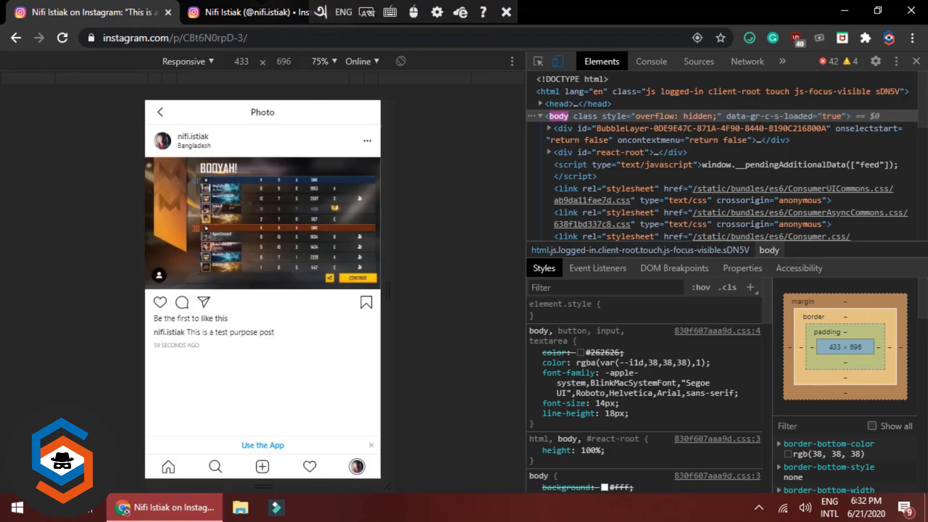
Step: Reload the deleted post's page in the desktop-view tab, and go to the account's profile address to check its posts grid
{"action": "left_click", "coordinate": [244, 12]}
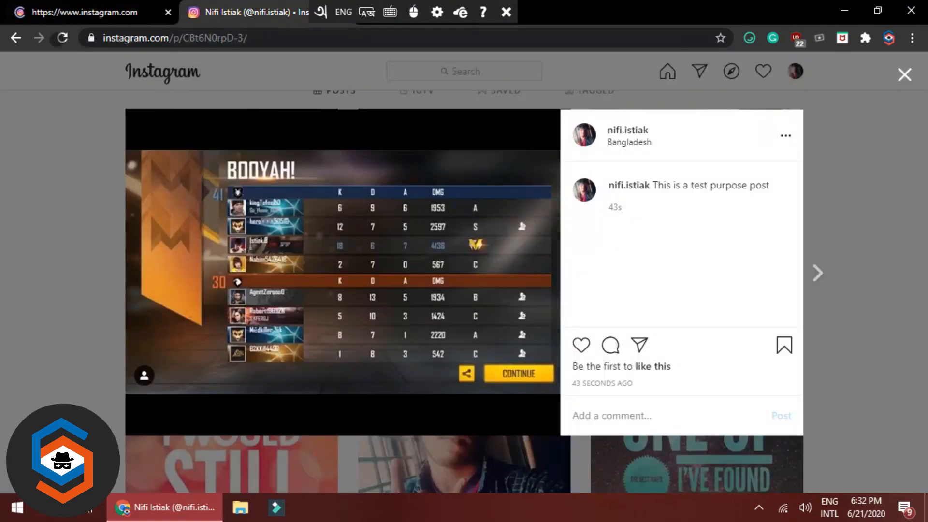
{"action": "left_click", "coordinate": [63, 38]}
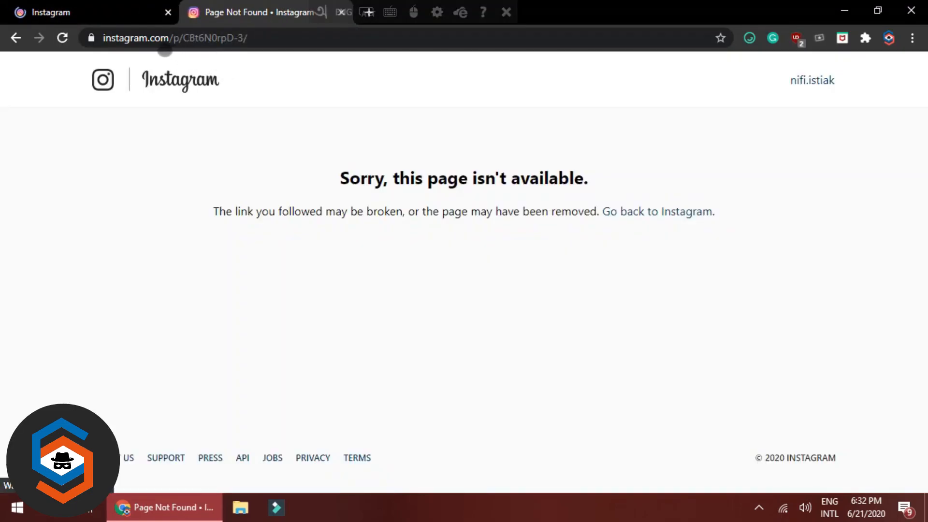
{"action": "left_click_drag", "start_coordinate": [169, 37], "coordinate": [330, 48]}
{"action": "key", "text": "BackSpace"}
{"action": "type", "text": "nifi.istia"}
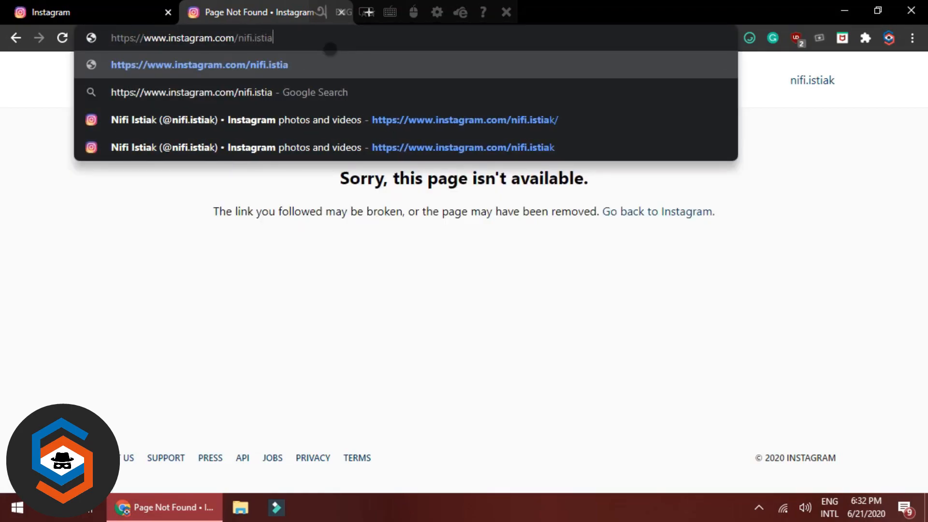
{"action": "type", "text": "k"}
{"action": "key", "text": "Return"}
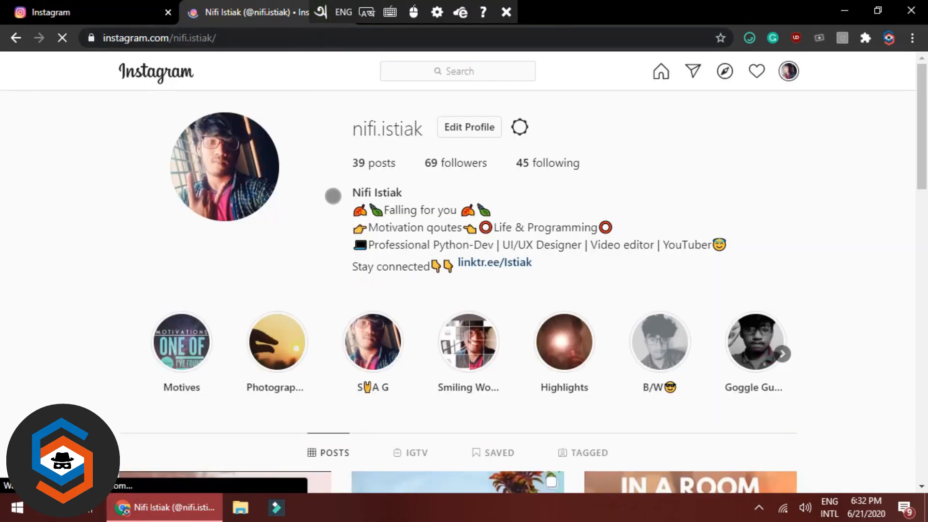
{"action": "scroll", "coordinate": [331, 191], "scroll_direction": "down", "scroll_amount": 7}
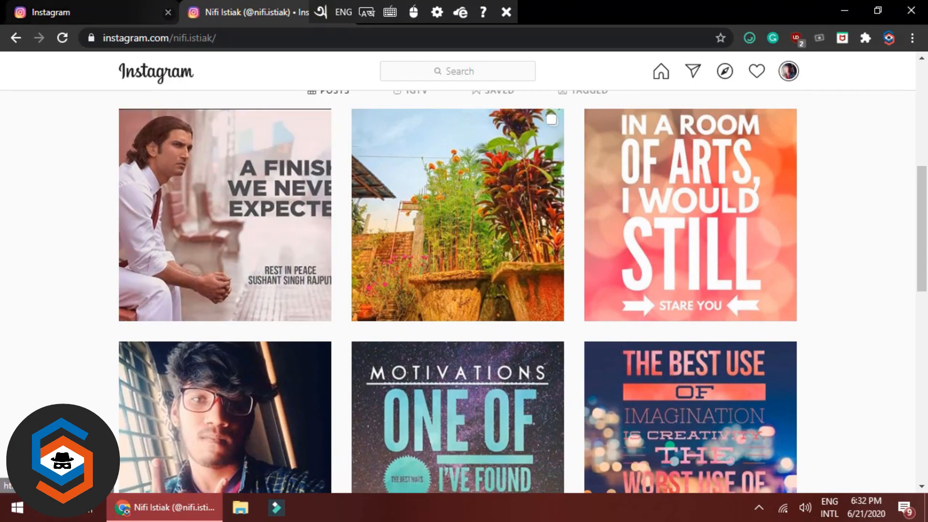
Step: Move the floating keyboard-language bar clear of the browser tabs
{"action": "left_click_drag", "start_coordinate": [321, 5], "coordinate": [439, 4]}
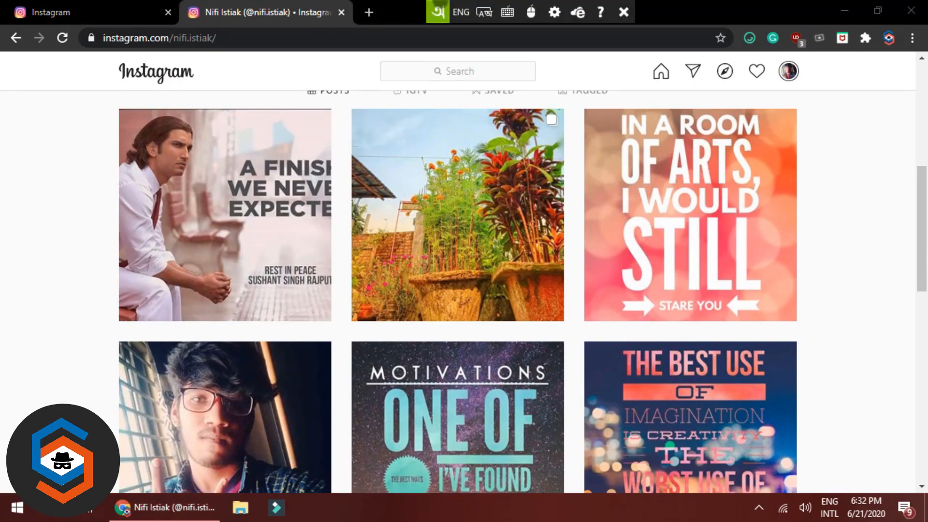